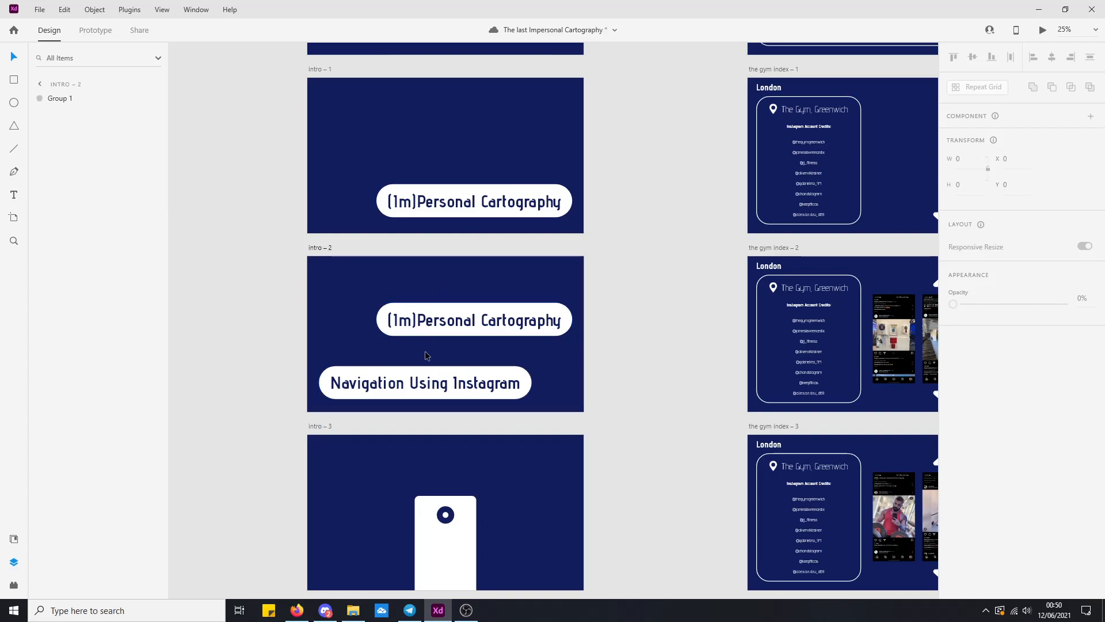
Preview the prototype from the intro – 2 artboard through to the project description, and close the preview.
left_click(500, 305)
left_click(1043, 30)
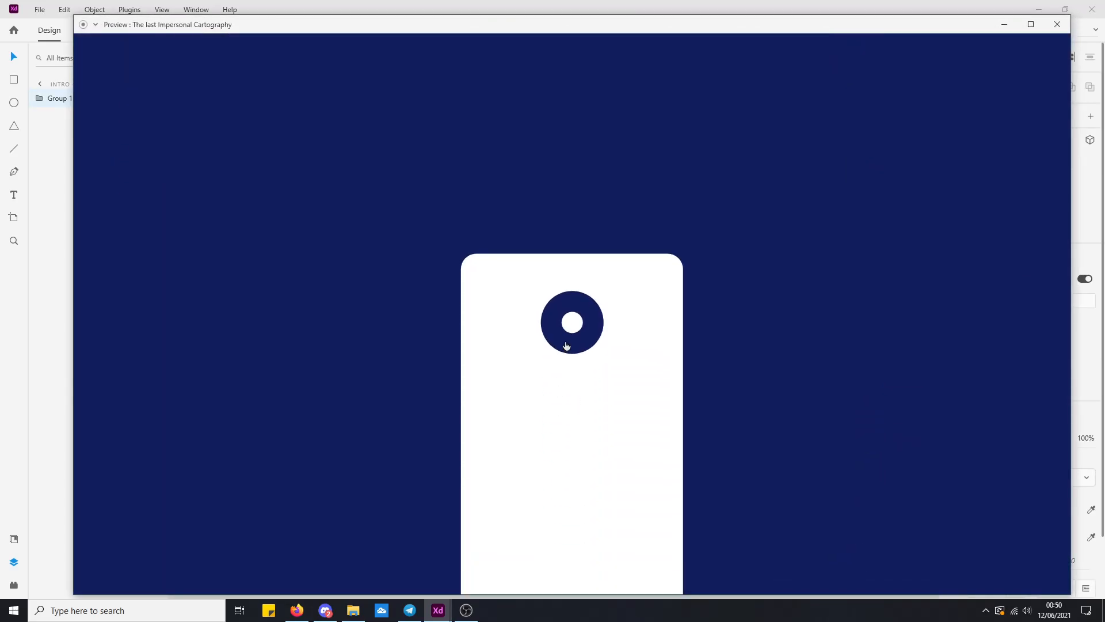
left_click(567, 332)
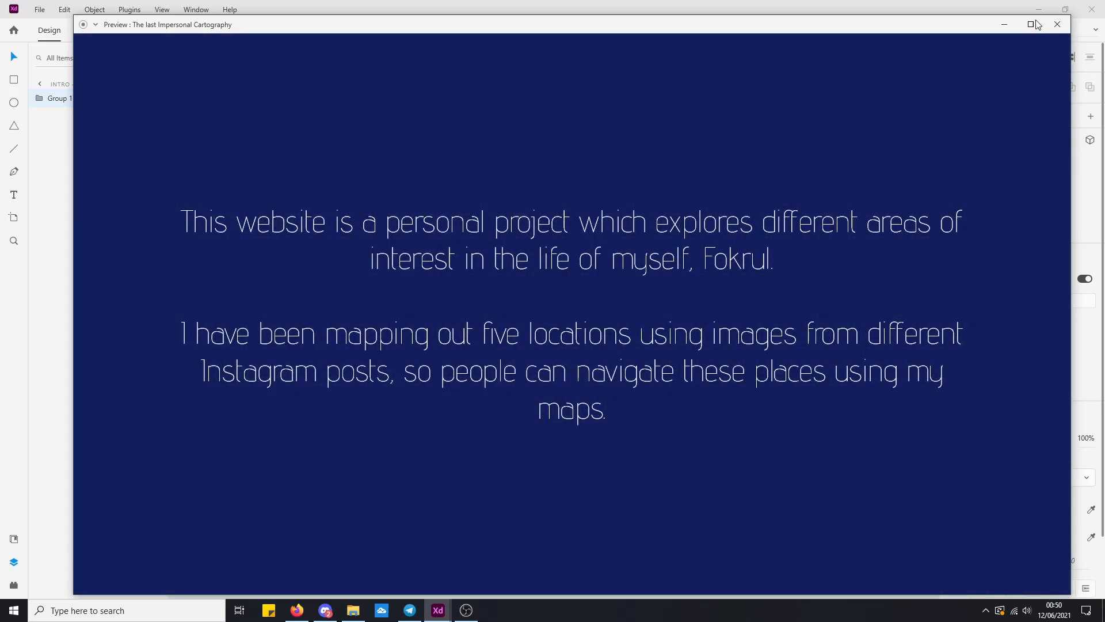
left_click(1058, 25)
Look over Artboards 1 to 3 and examine the large white circle belonging to Artboard – 2.
left_click_drag(703, 301, 3, 286)
left_click_drag(409, 245, 208, 216)
left_click_drag(304, 181, 464, 348)
key("ctrl+equal")
left_click_drag(403, 457, 393, 66)
left_click_drag(376, 489, 444, 210)
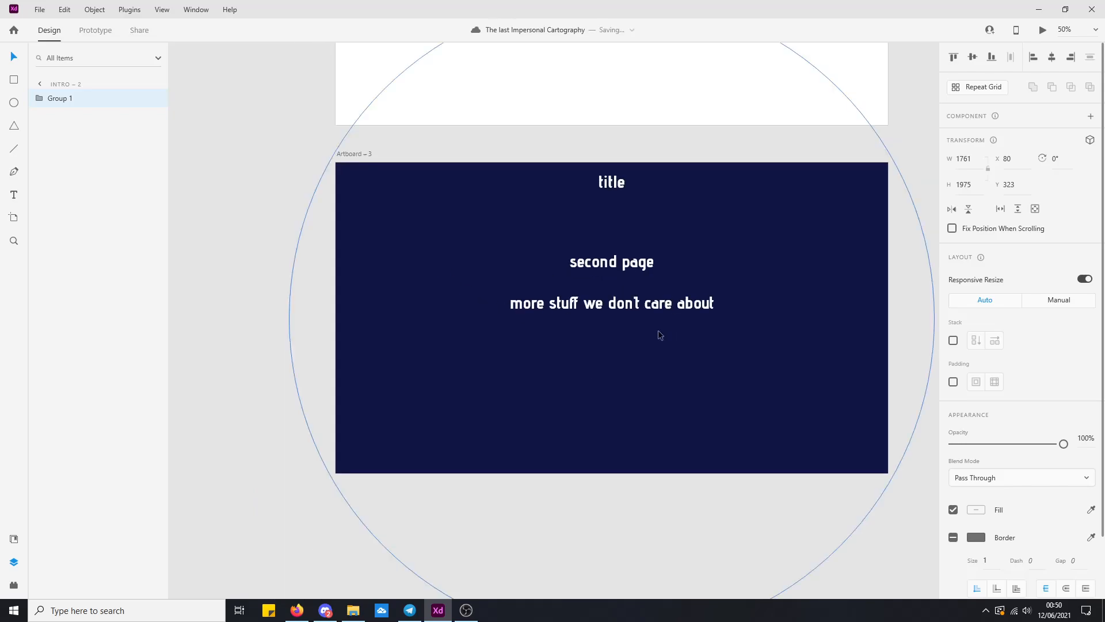
scroll(444, 288, "up", 8)
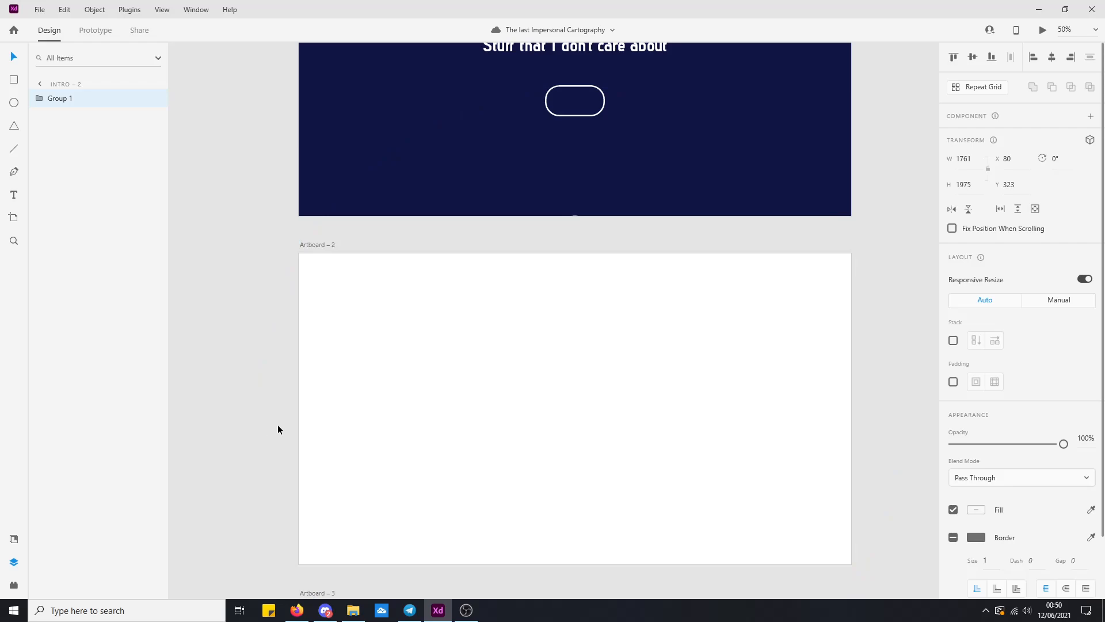
left_click_drag(378, 362, 925, 255)
key("ctrl+z")
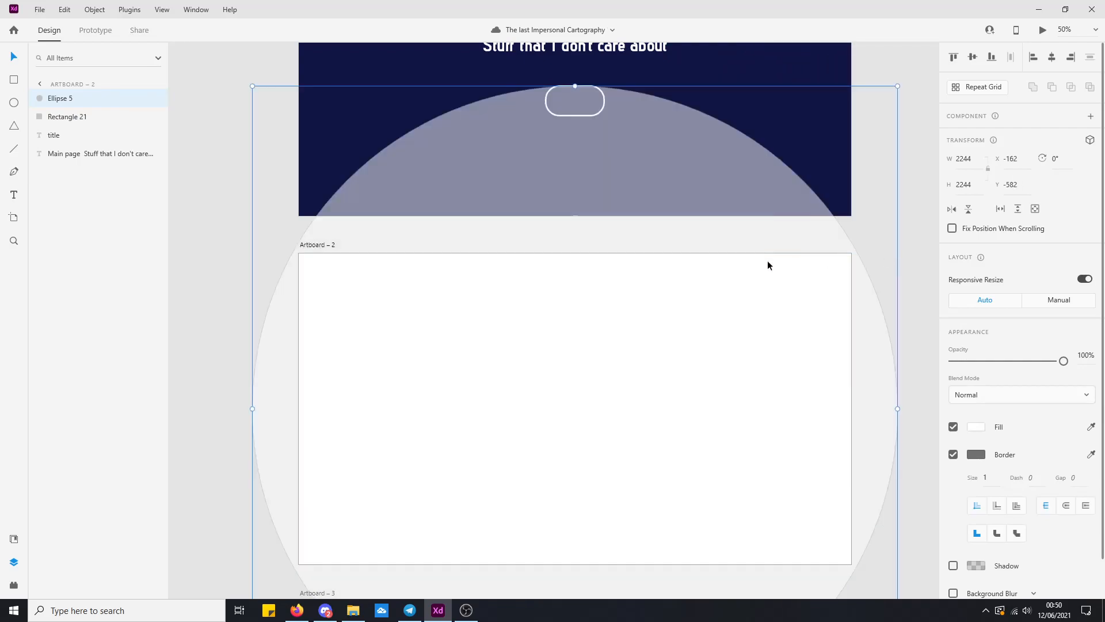
scroll(390, 267, "up", 3)
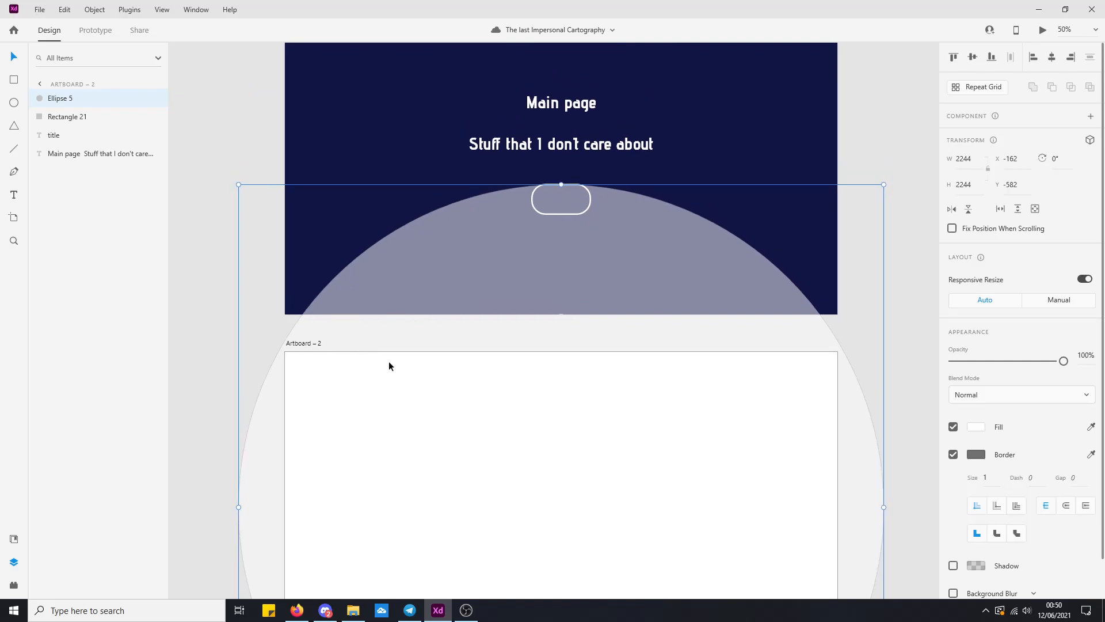
key("Delete")
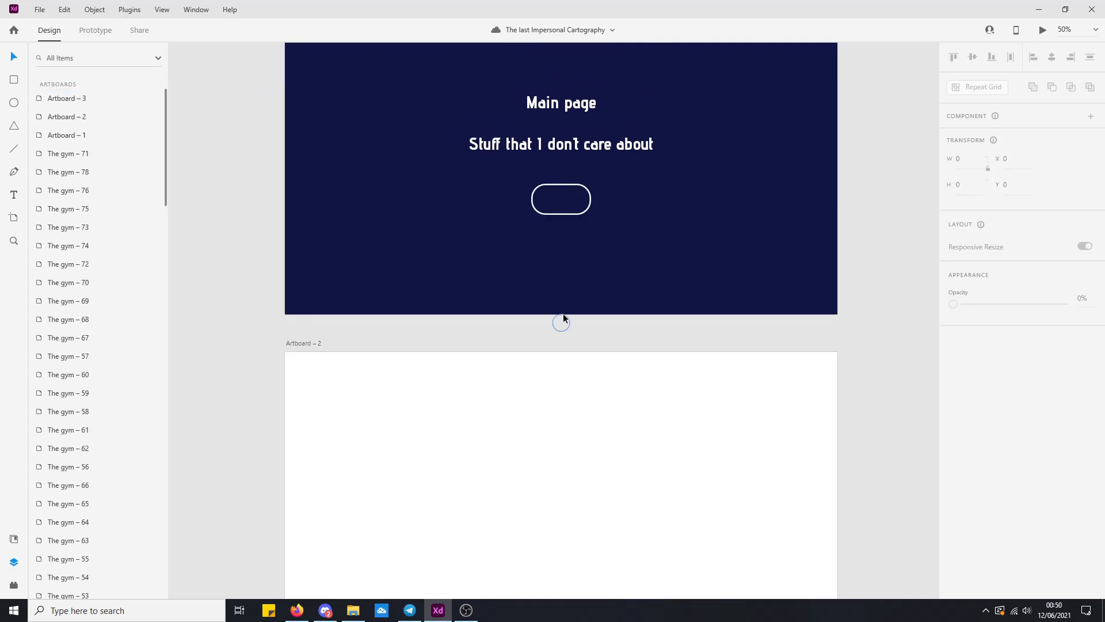
Select the small circle just below Artboard – 1 and nudge it down to Y 1079.
left_click(564, 318)
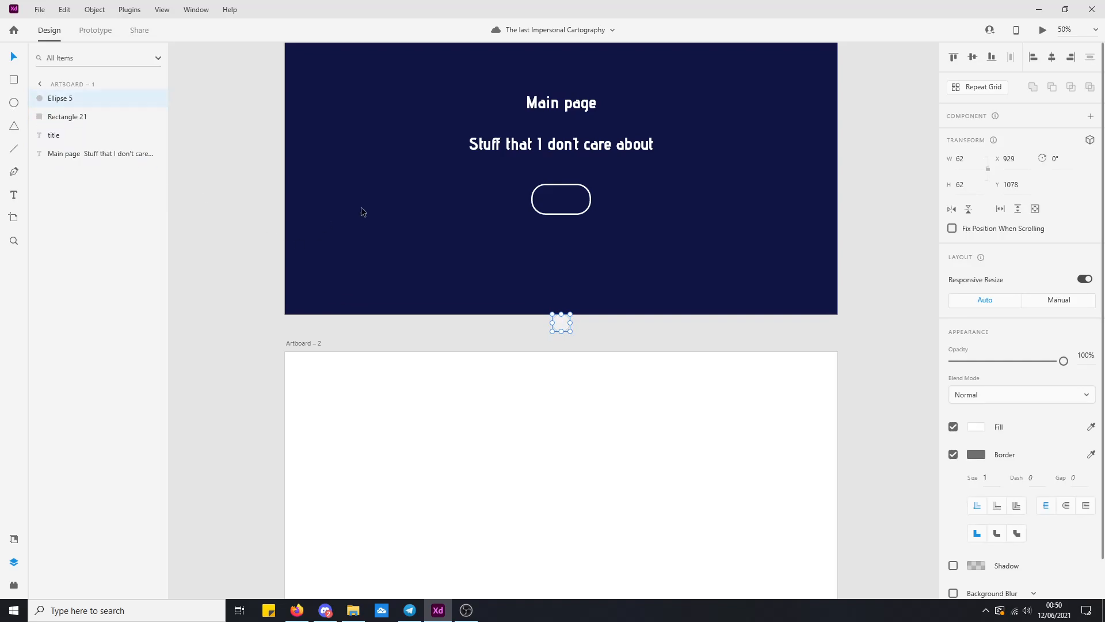
key("ctrl+plus")
left_click_drag(493, 273, 469, 314)
key("ctrl+plus")
key("ctrl+plus")
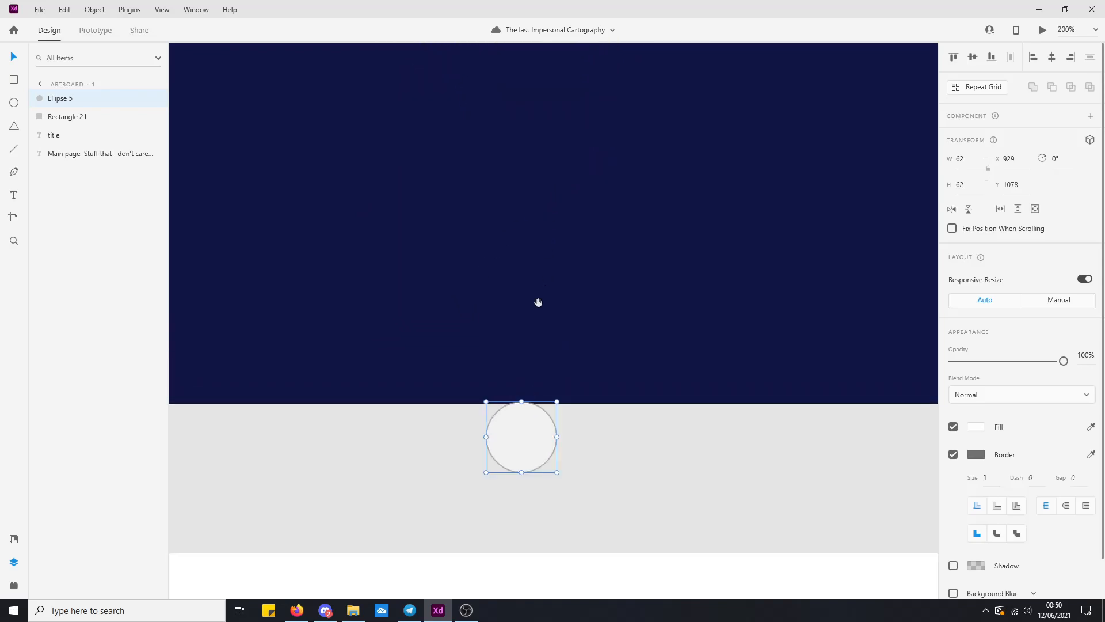
key("ctrl+plus")
key("Down")
left_click_drag(332, 520, 436, 375)
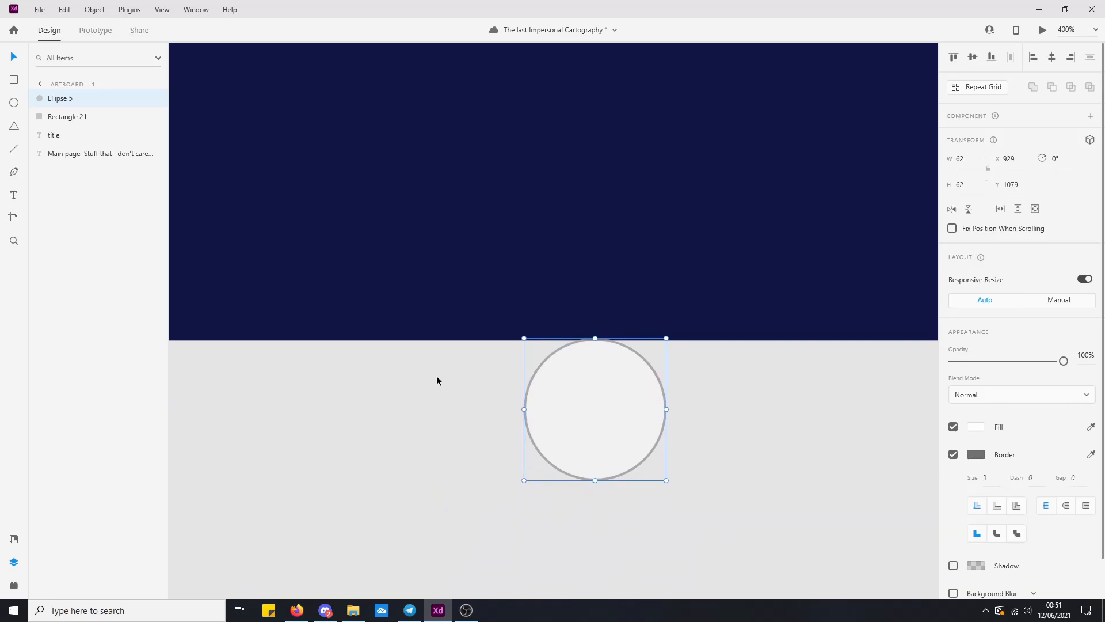
left_click_drag(565, 398, 568, 442)
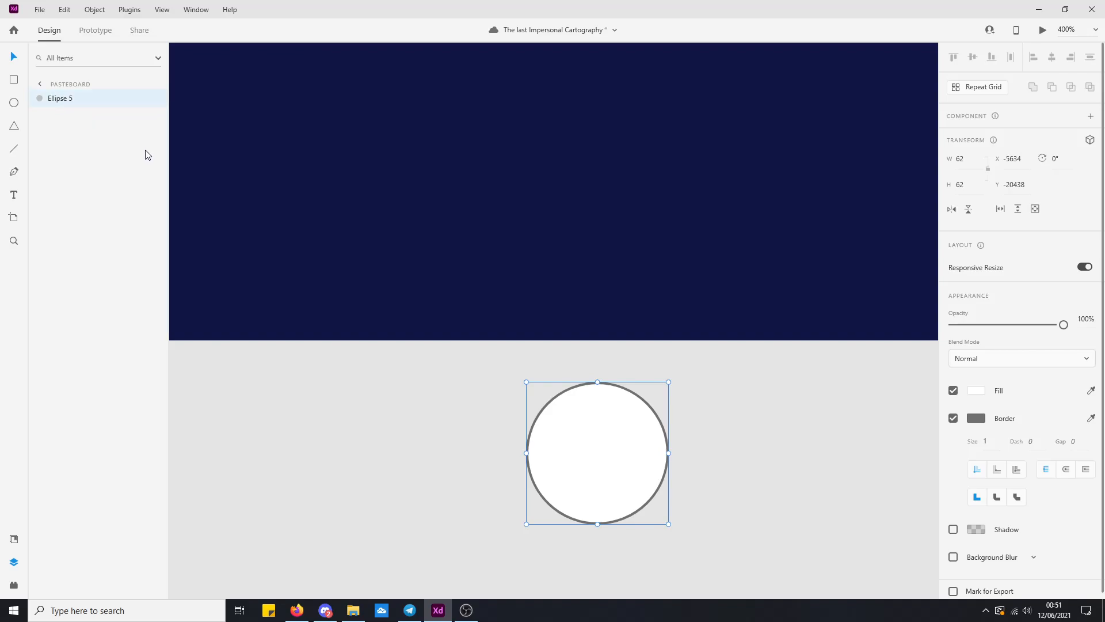
left_click(960, 419)
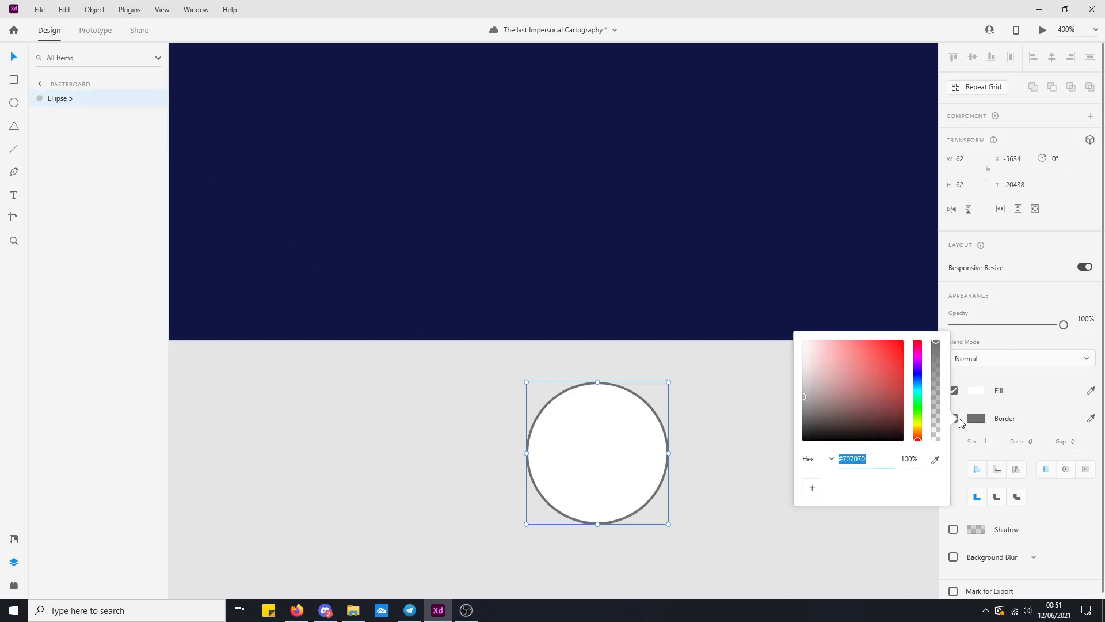
left_click(966, 402)
left_click(955, 419)
key("ctrl+z")
key("ctrl+z")
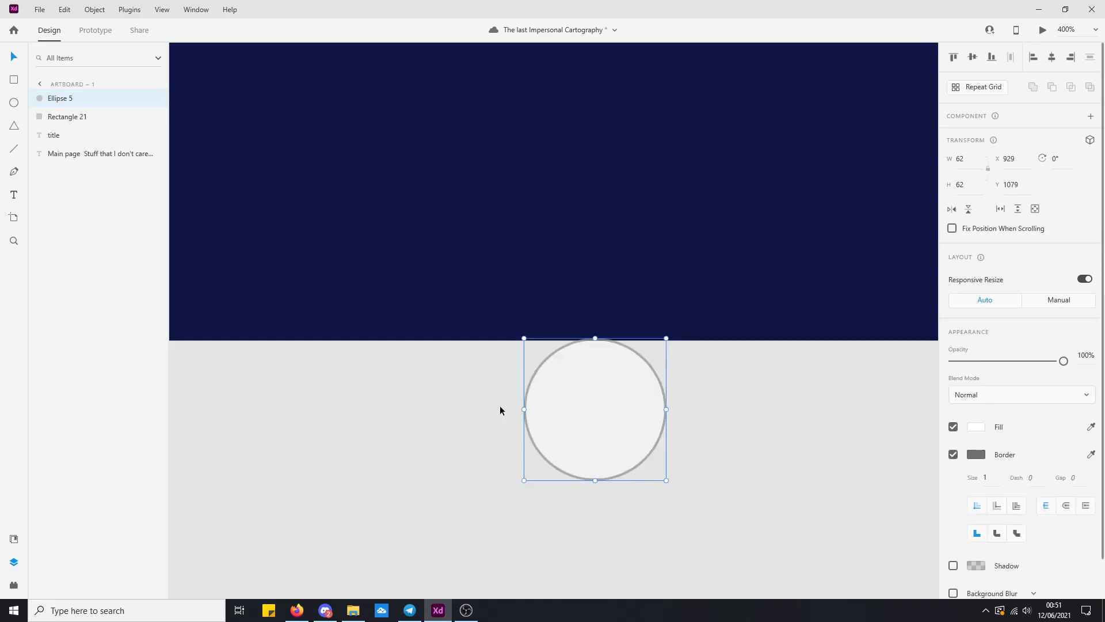
Remove the border from the small circle at the lower edge of Artboard – 1 and deselect it.
left_click(953, 454)
left_click(396, 433)
key("ctrl+0")
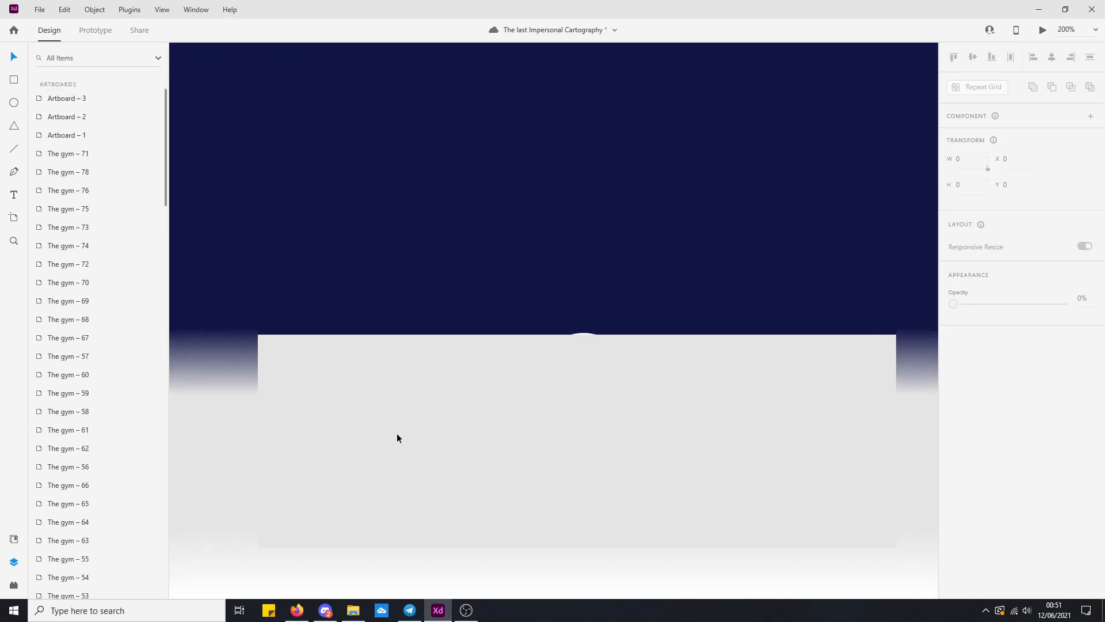
Compare the large circle on Artboard – 2 with the transparent one on Artboard – 3.
left_click_drag(414, 481, 409, 306)
left_click(439, 280)
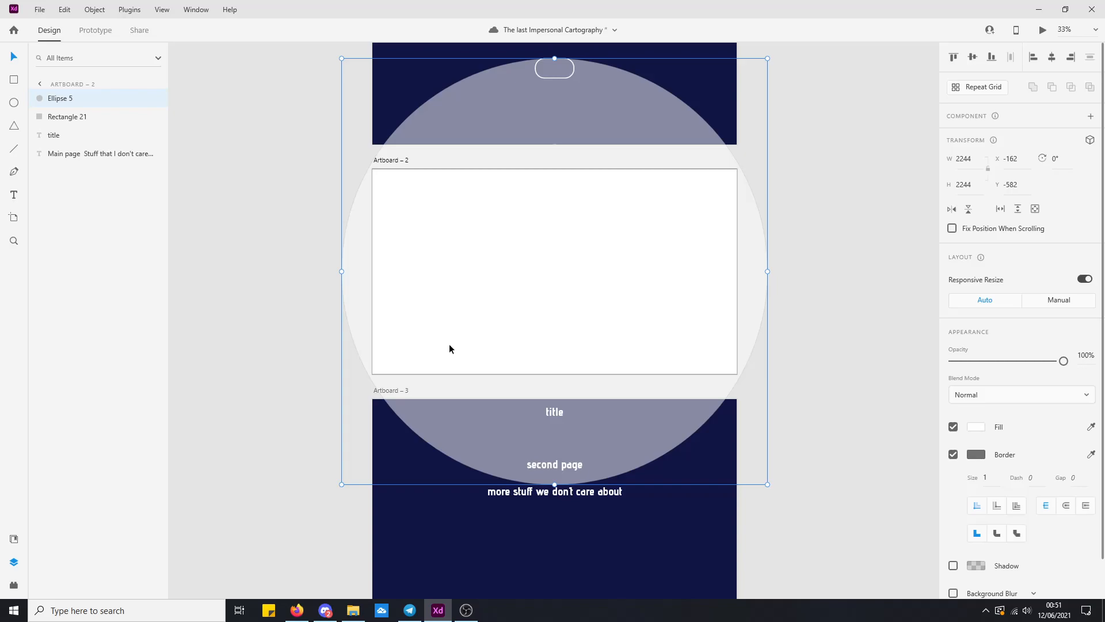
scroll(426, 300, "down", 5)
left_click(397, 405)
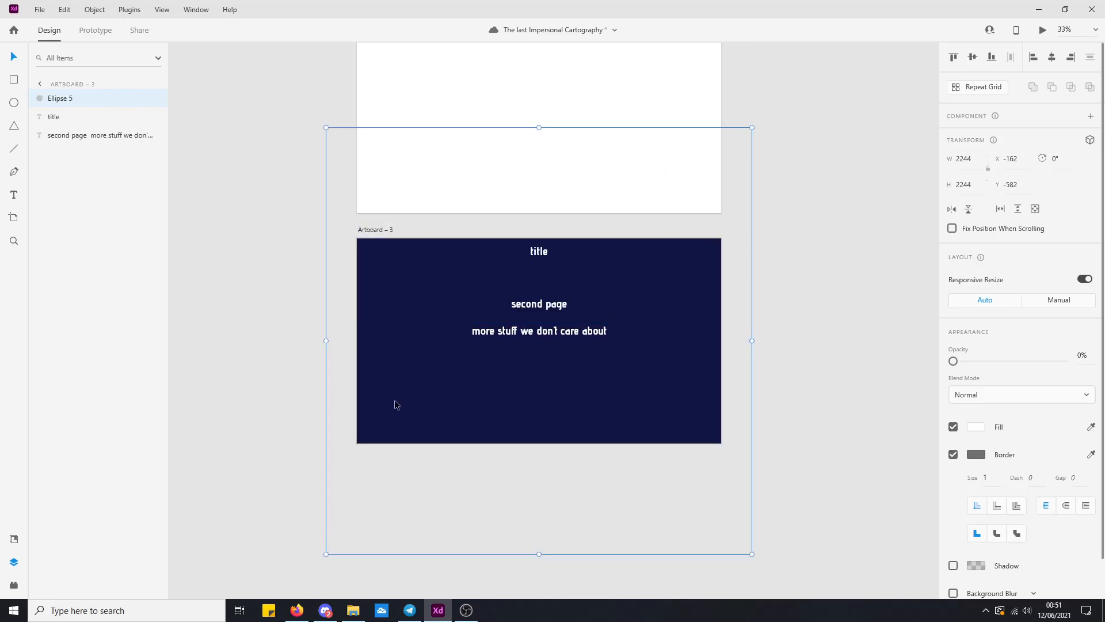
scroll(366, 200, "up", 5)
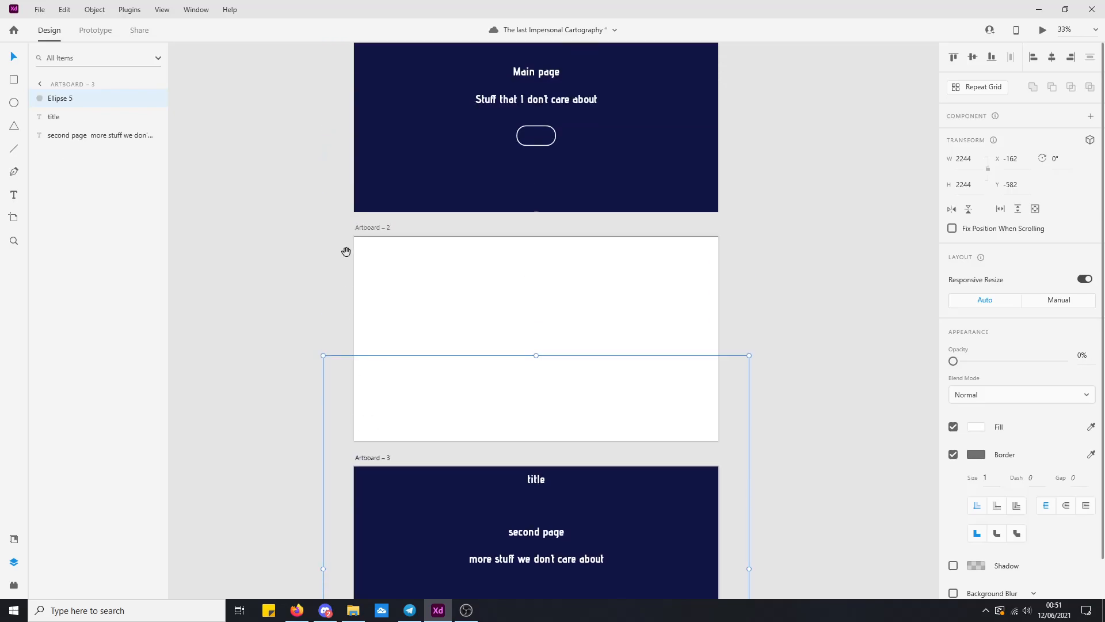
left_click_drag(346, 255, 362, 447)
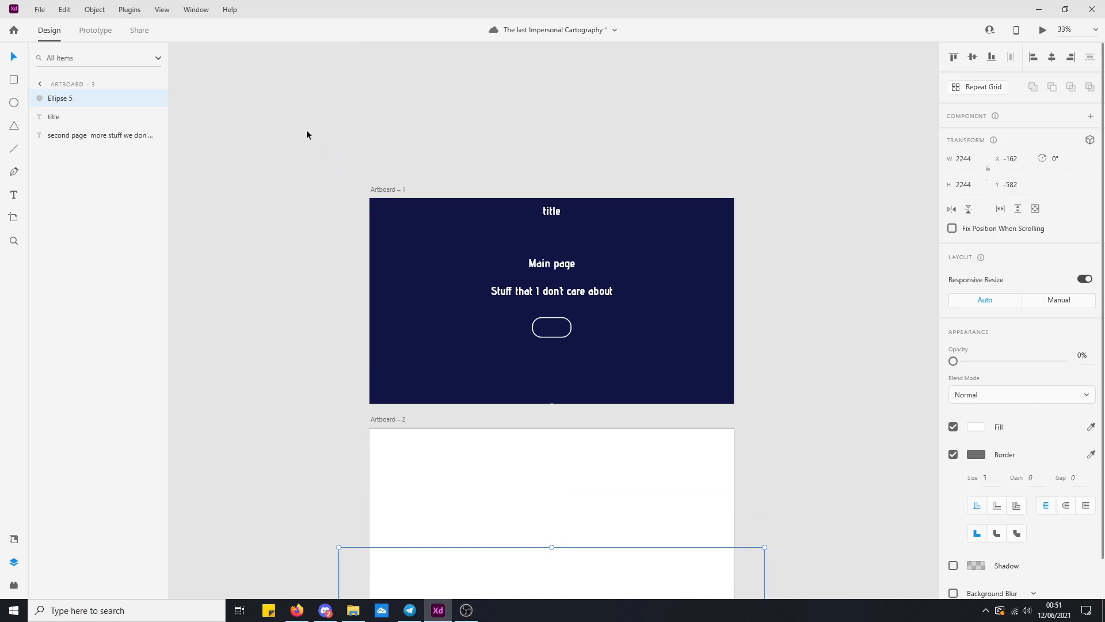
Link the rounded button on Artboard – 1 to Artboard – 2 as a tap Auto-Animate lasting 1 s, and save the document.
left_click(95, 30)
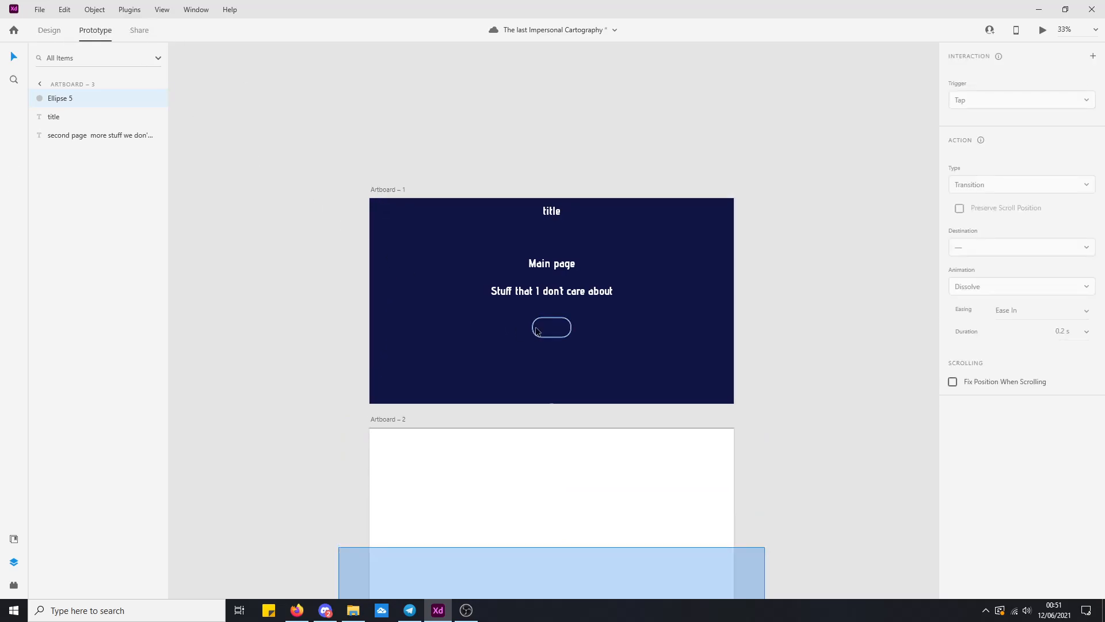
left_click(552, 333)
left_click_drag(559, 328, 580, 457)
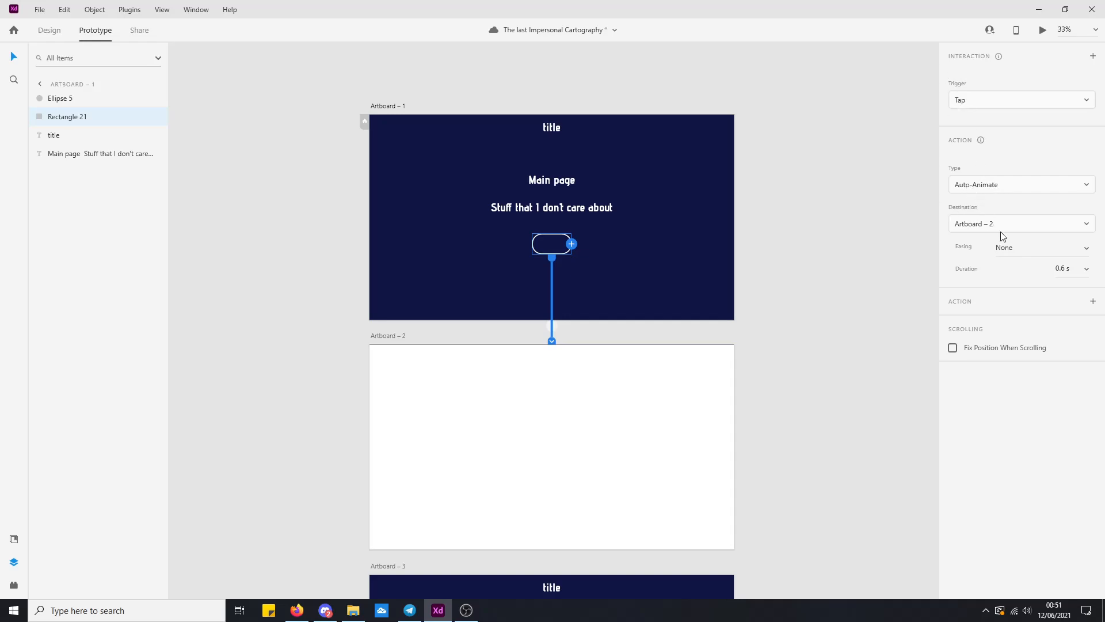
left_click(1063, 268)
type("1")
scroll(701, 354, "down", 2)
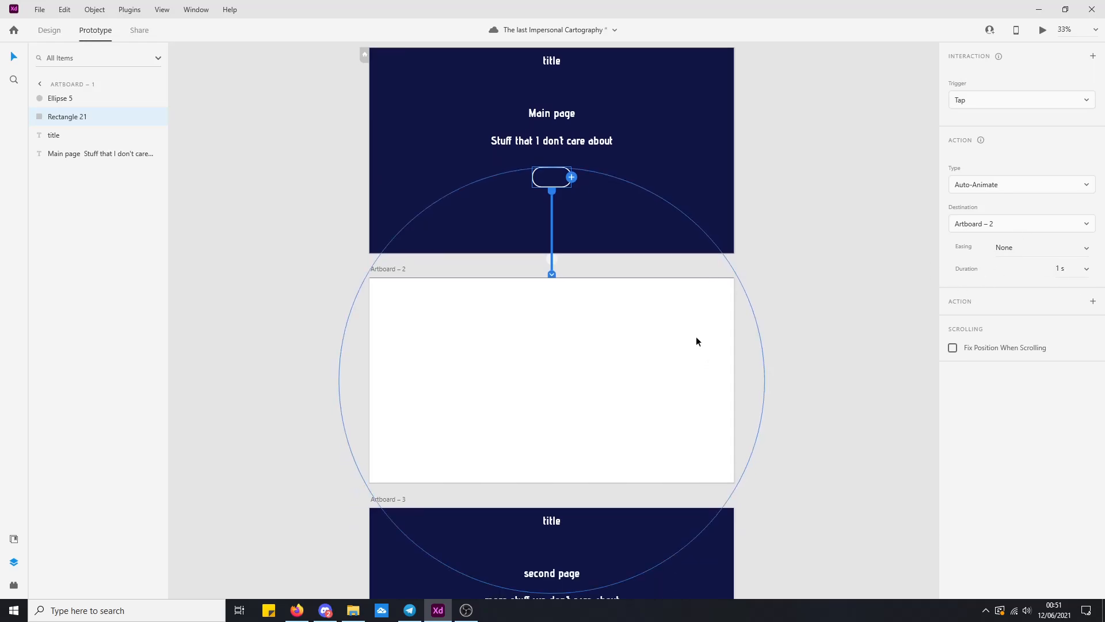
scroll(701, 346, "down", 3)
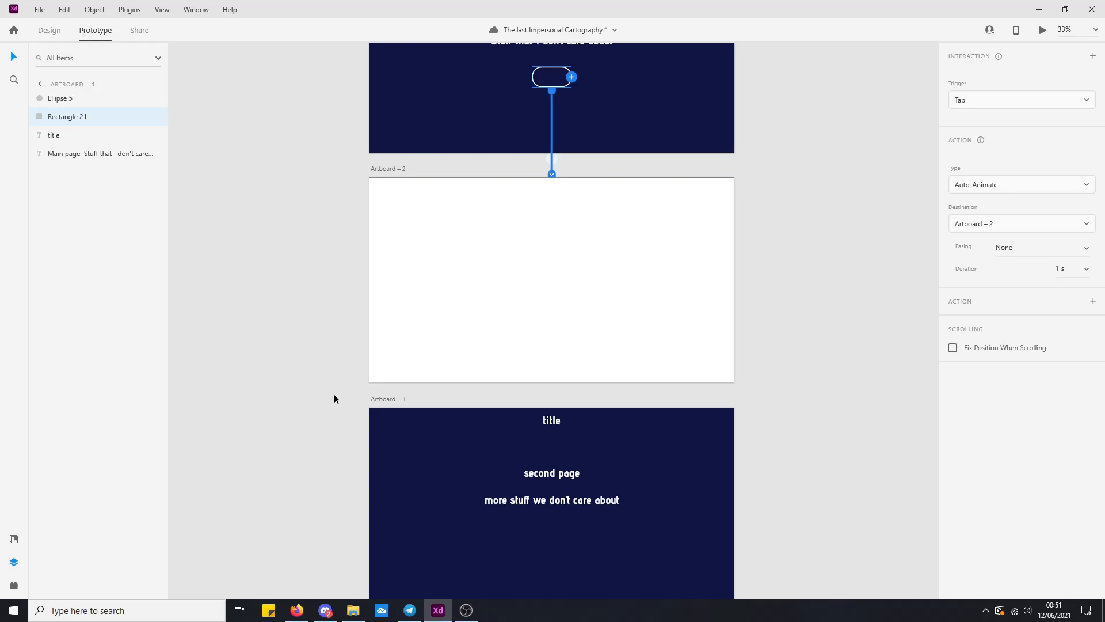
key("ctrl+s")
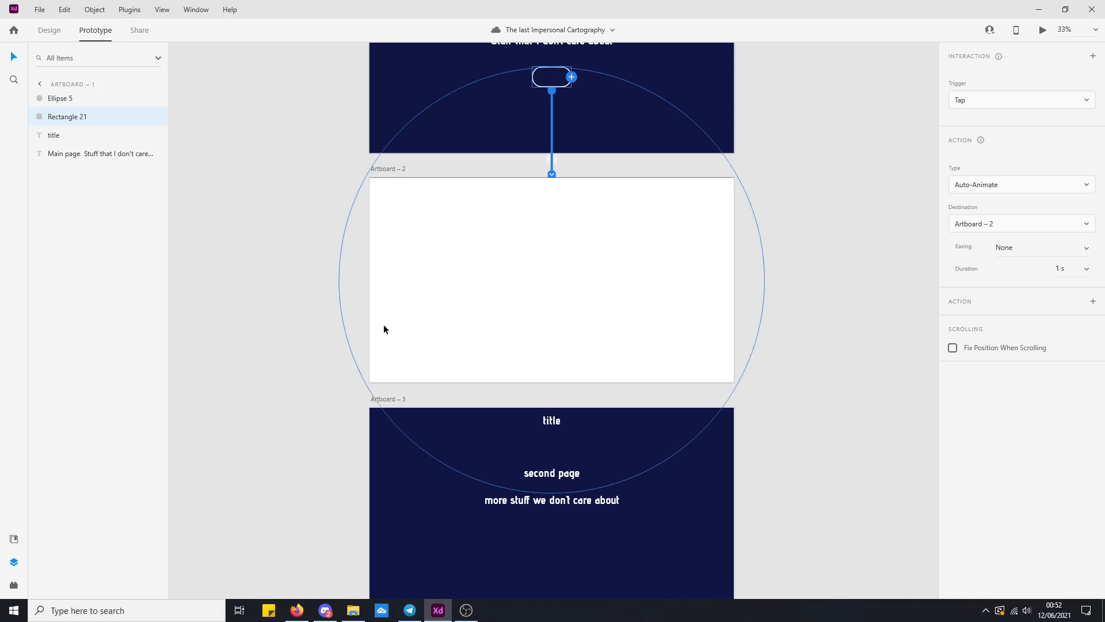
Link the whole Artboard – 2 to Artboard – 3 and set the action type to Transition.
left_click(381, 169)
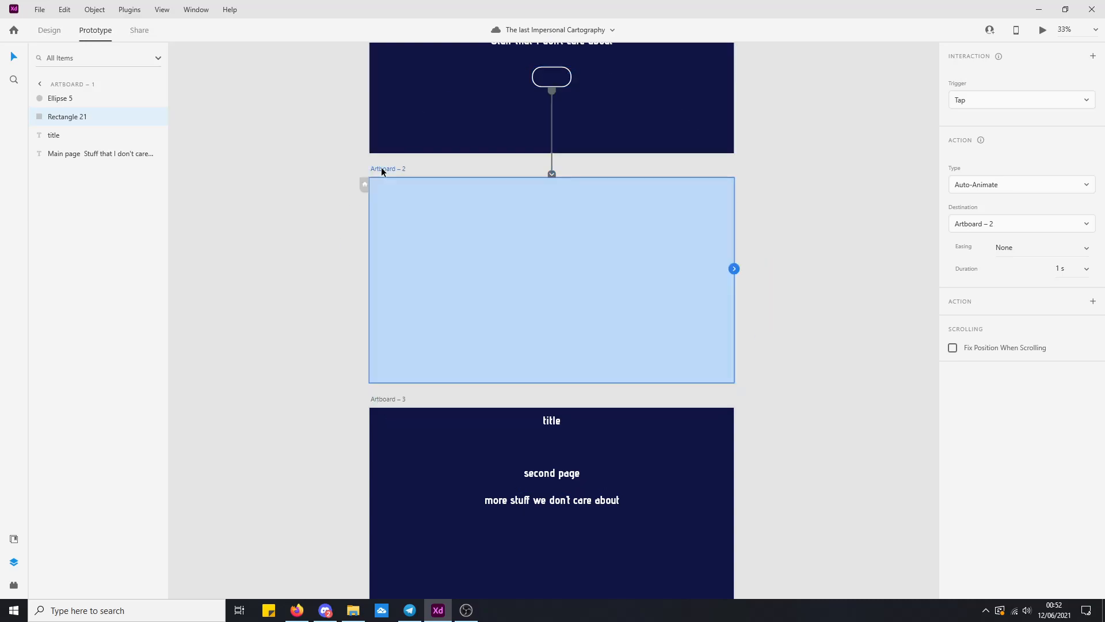
scroll(529, 216, "up", 2)
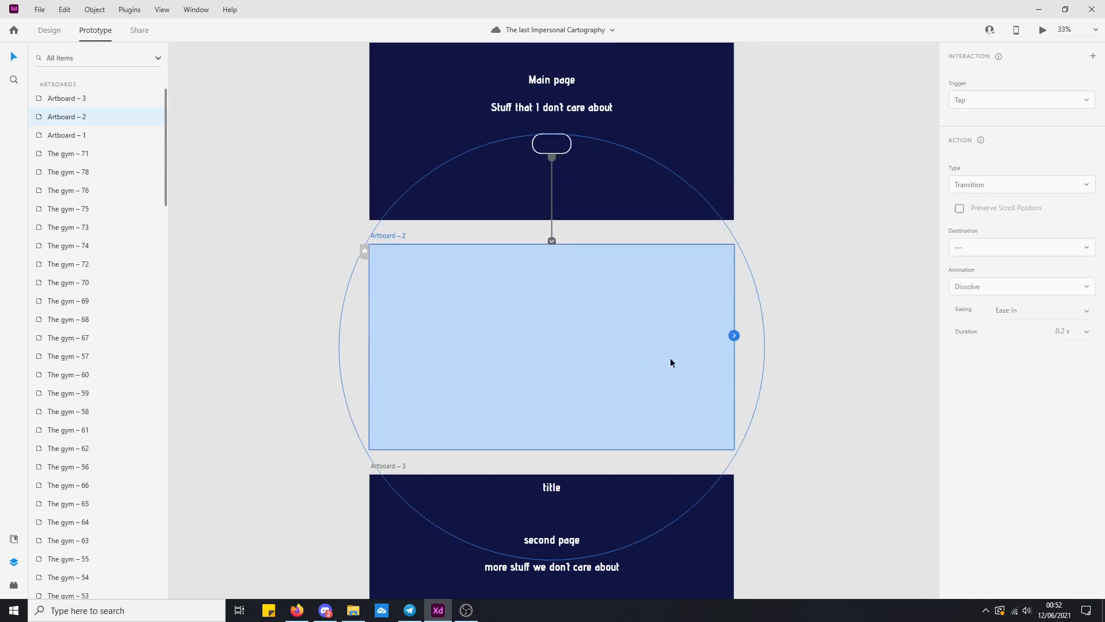
scroll(624, 332, "down", 4)
left_click_drag(733, 203, 662, 395)
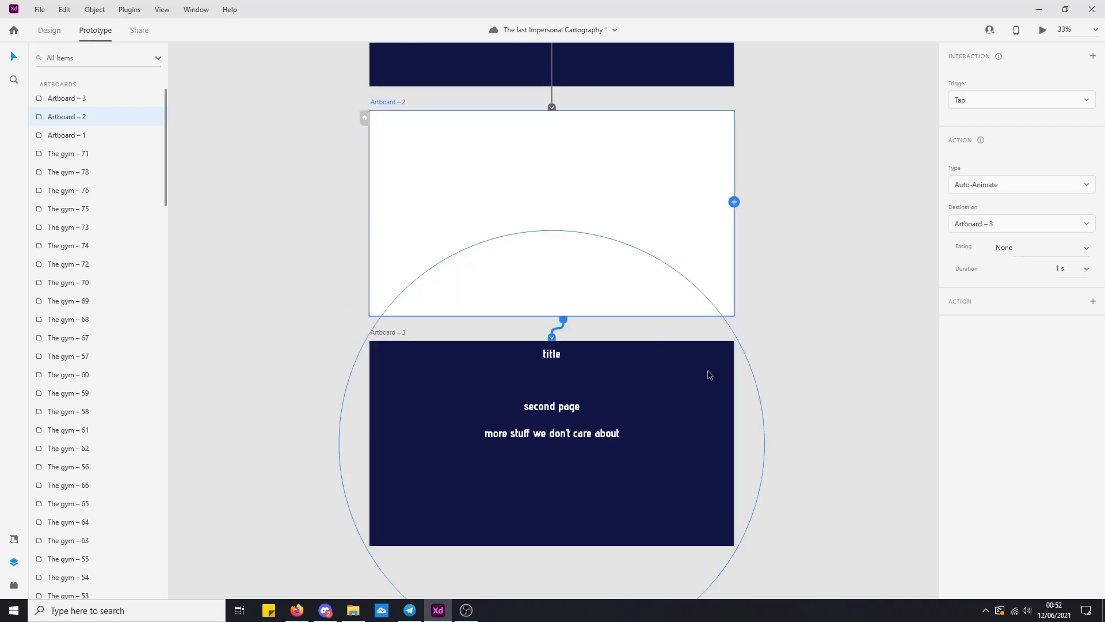
left_click(982, 190)
left_click(987, 163)
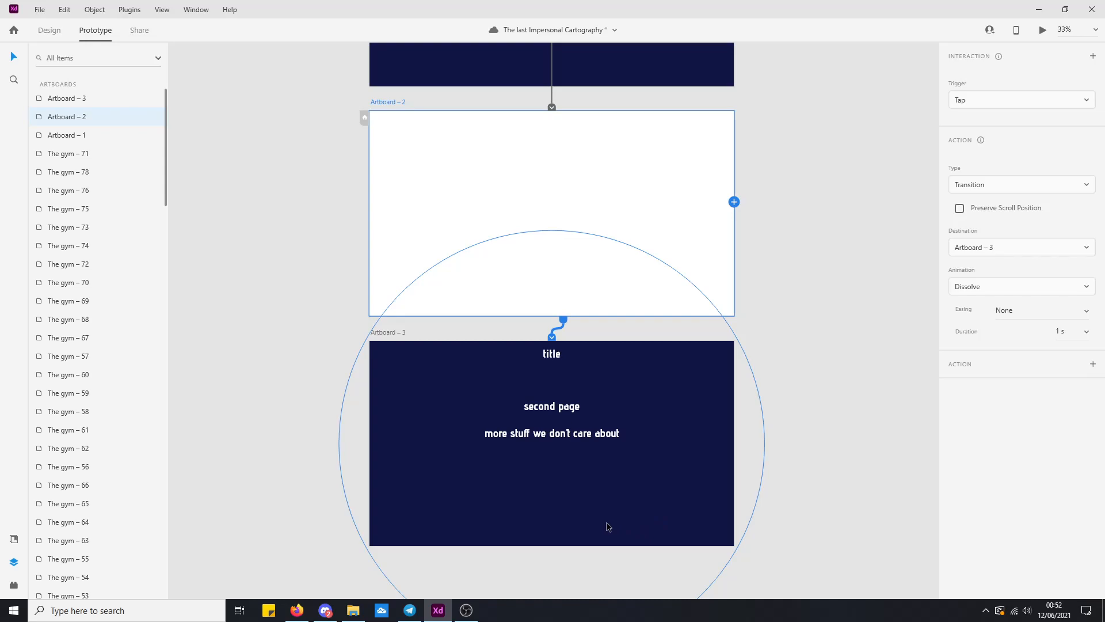
Change the trigger of the link from Artboard – 2 to Artboard – 3 to Time with a 1 s delay.
left_click(317, 329)
left_click_drag(325, 203, 292, 387)
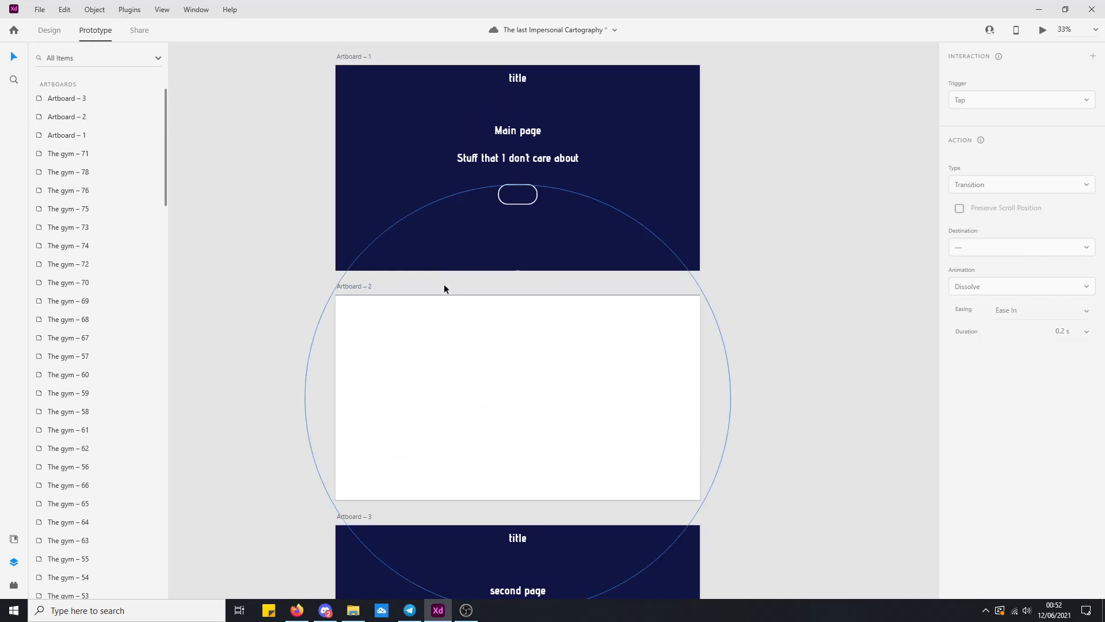
left_click(469, 391)
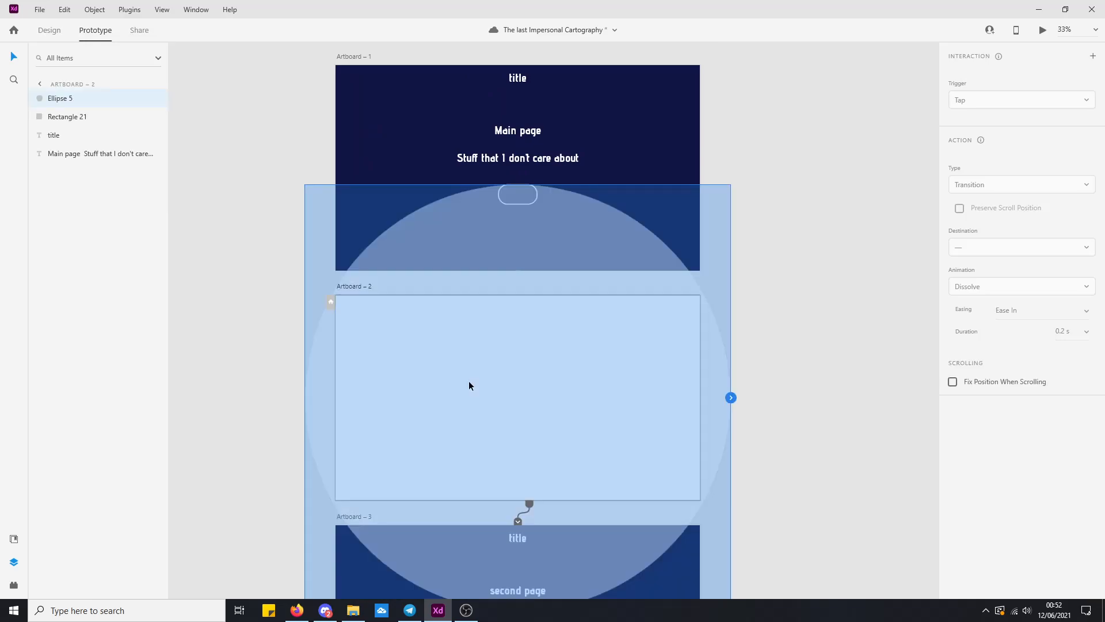
left_click(525, 511)
left_click(967, 104)
left_click(975, 145)
left_click(1063, 126)
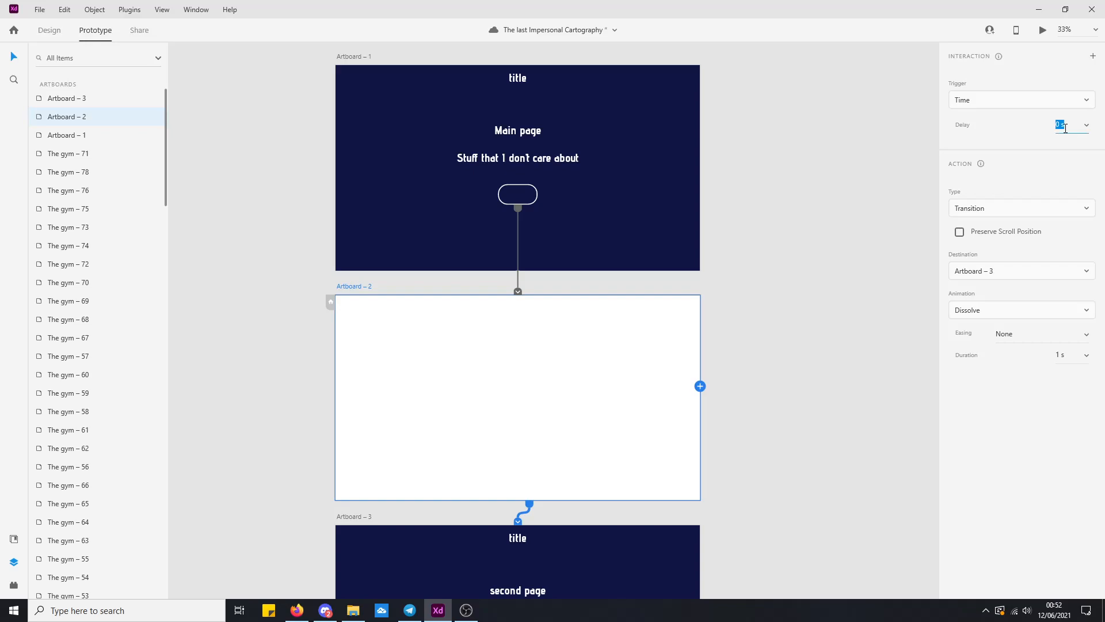
type("1")
key("Return")
Preview the prototype maximized from Artboard – 1 through to the second page, and close the preview.
left_click(352, 57)
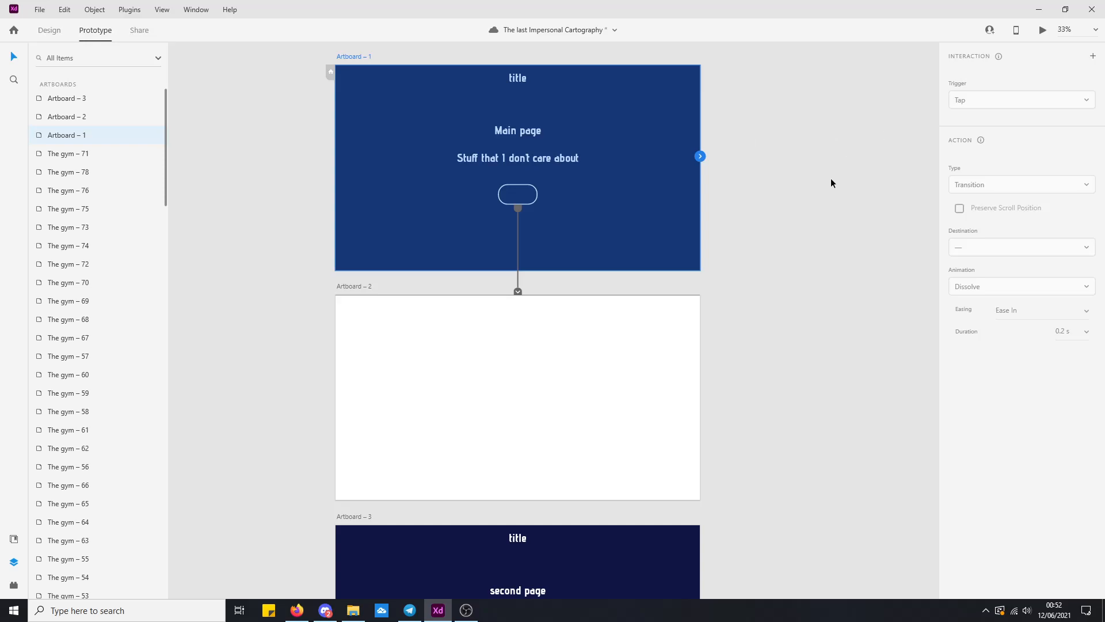
left_click(1042, 30)
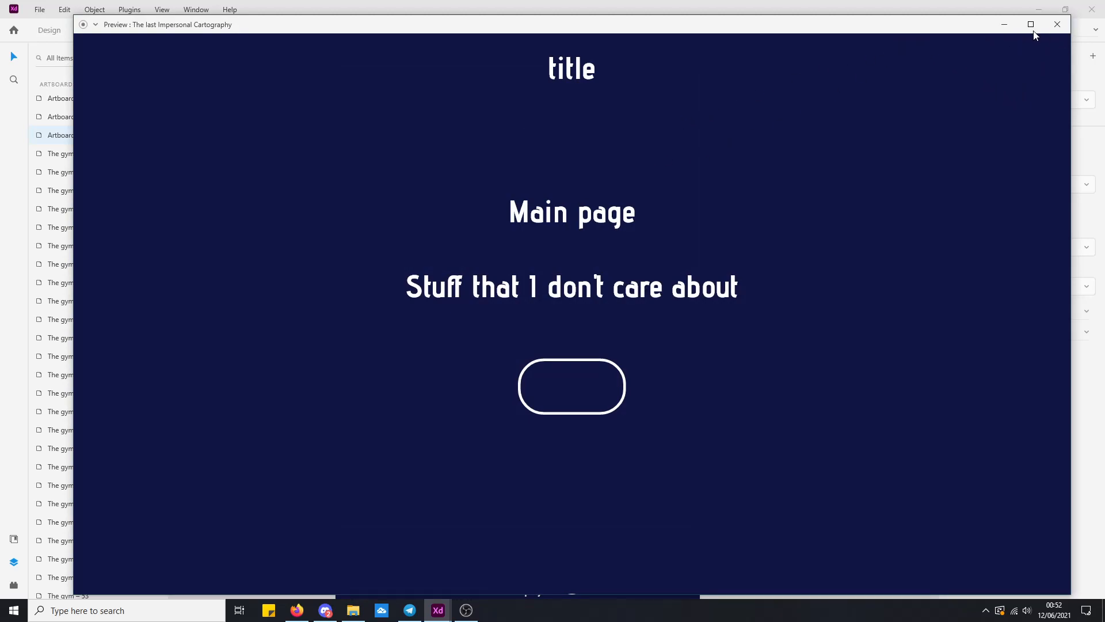
left_click(1032, 27)
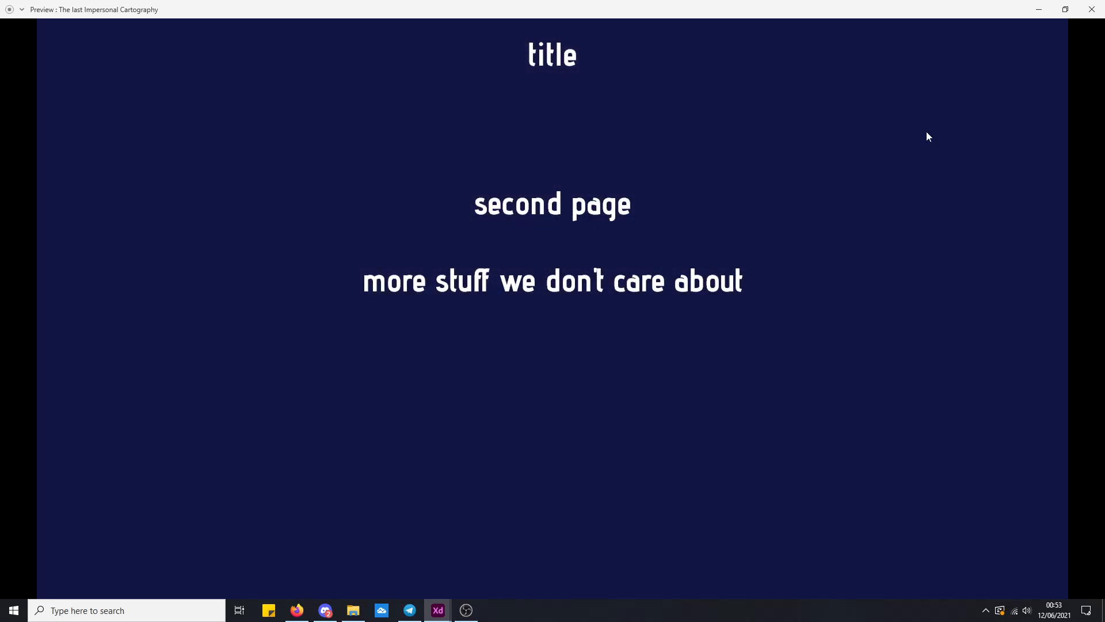
left_click(1092, 9)
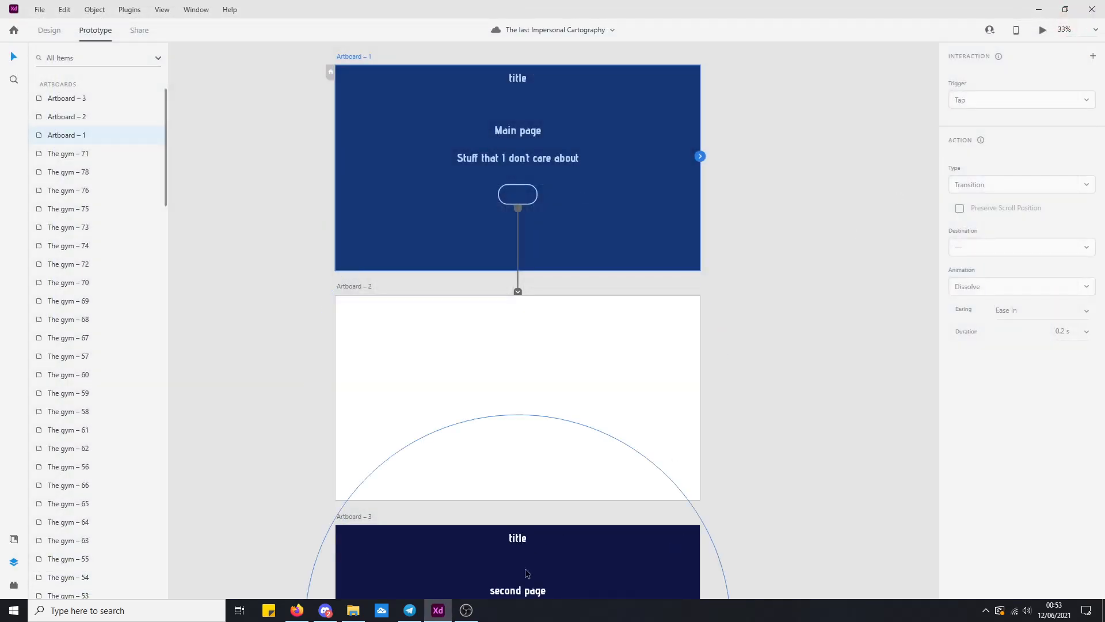
left_click(464, 613)
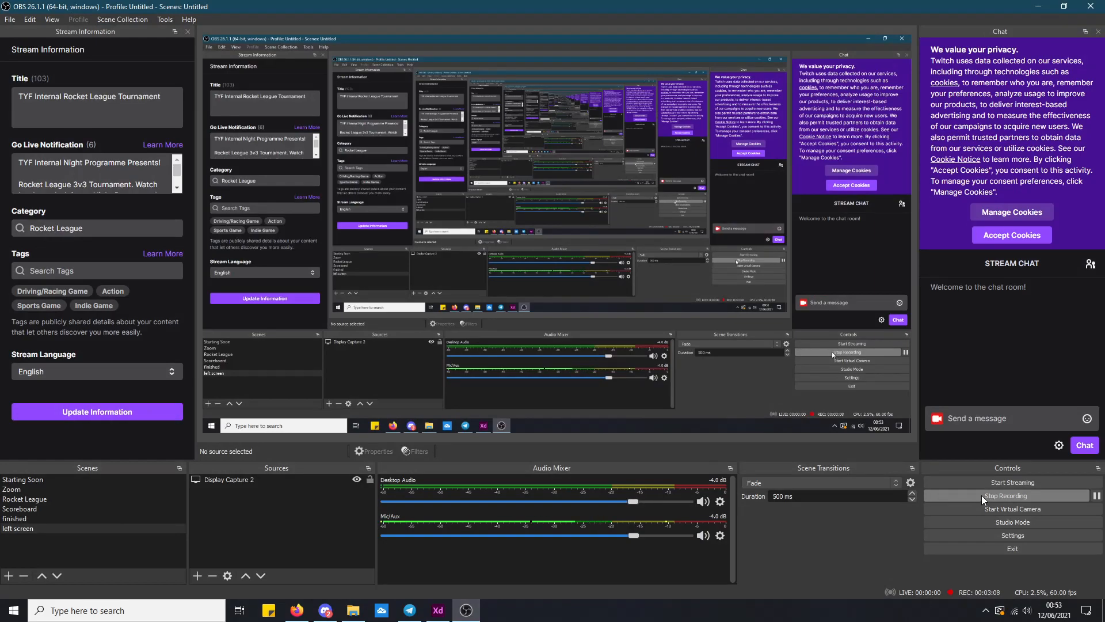